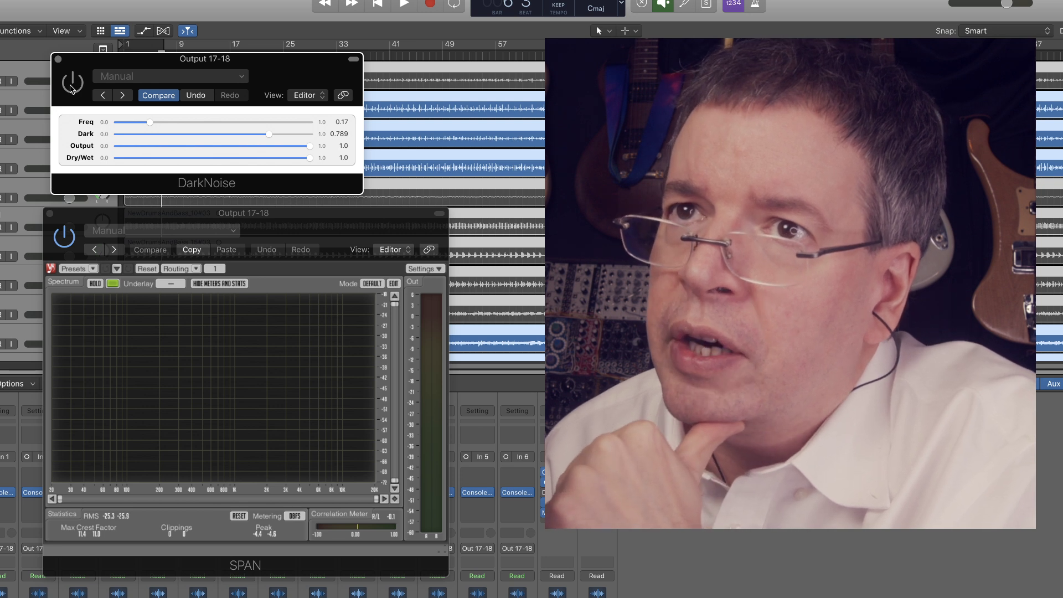
- Turn on the DarkNoise plug-in, set Dark to 0.0, and return Output to 1.0 after trying it at 0.175
{"action": "left_click", "coordinate": [72, 82]}
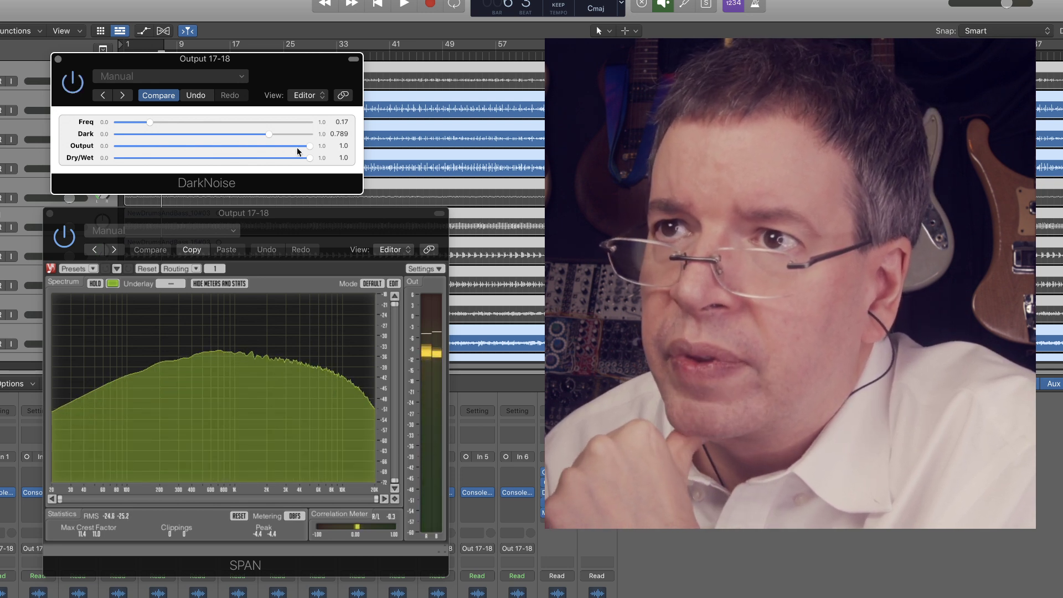
{"action": "left_click_drag", "start_coordinate": [308, 145], "coordinate": [151, 143]}
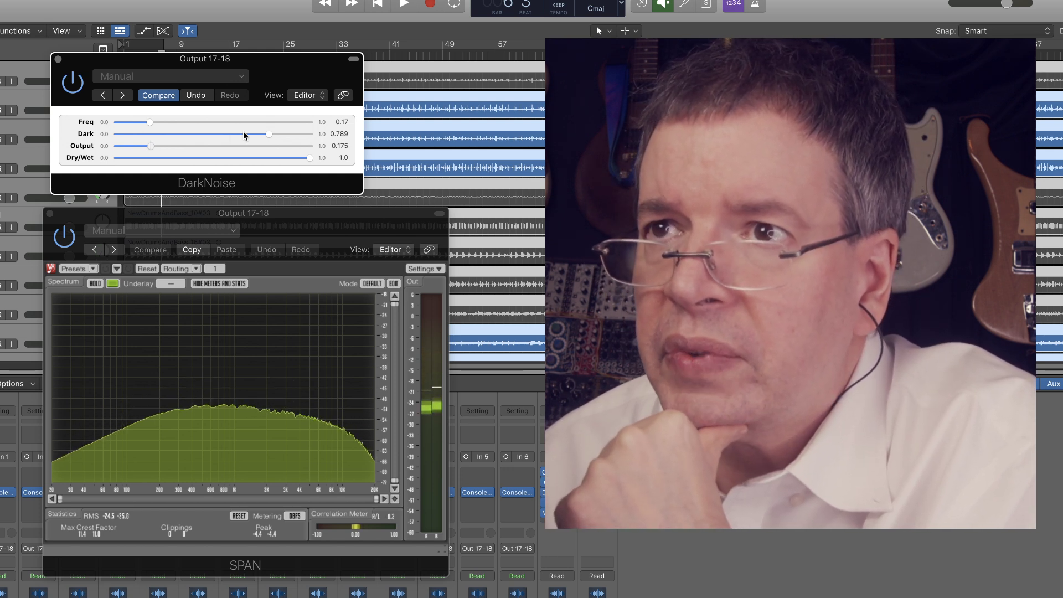
{"action": "left_click_drag", "start_coordinate": [268, 134], "coordinate": [40, 137]}
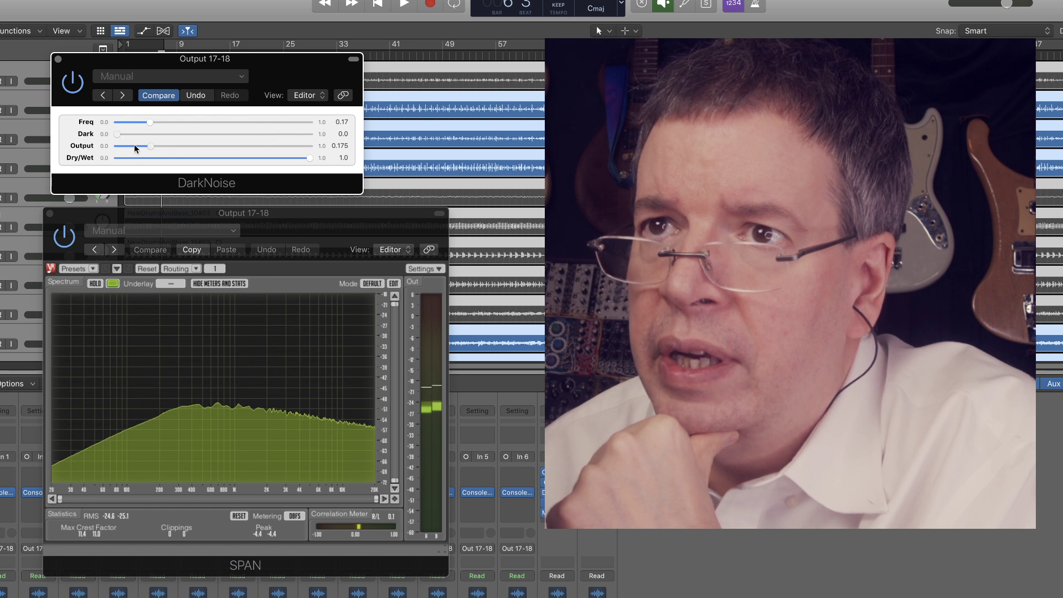
{"action": "left_click_drag", "start_coordinate": [151, 144], "coordinate": [307, 154]}
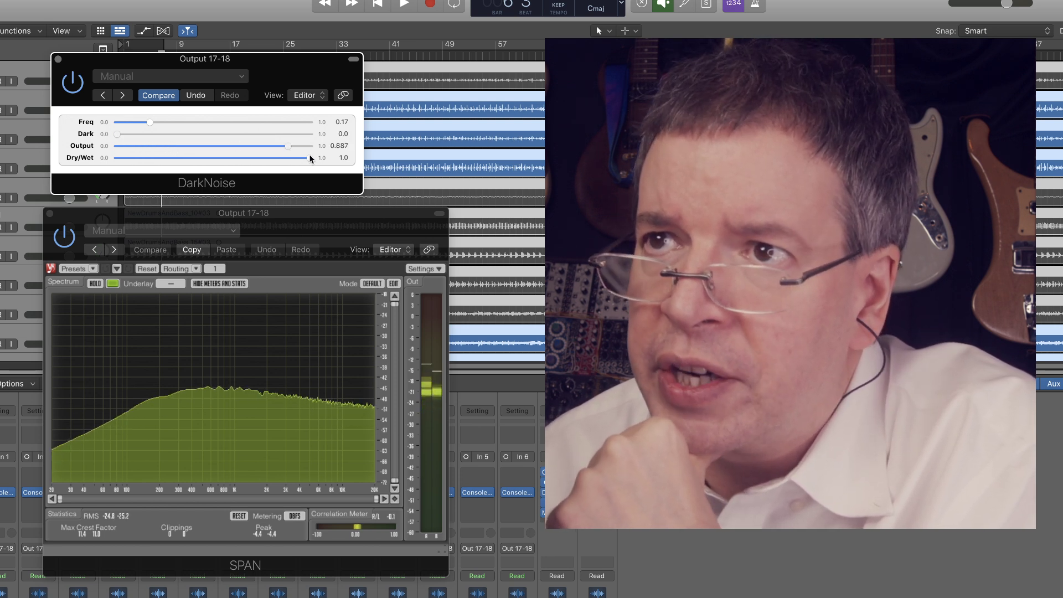
- Raise DarkNoise's Freq to 1.0 and bring it back down to about 0.3
{"action": "left_click_drag", "start_coordinate": [148, 127], "coordinate": [311, 139]}
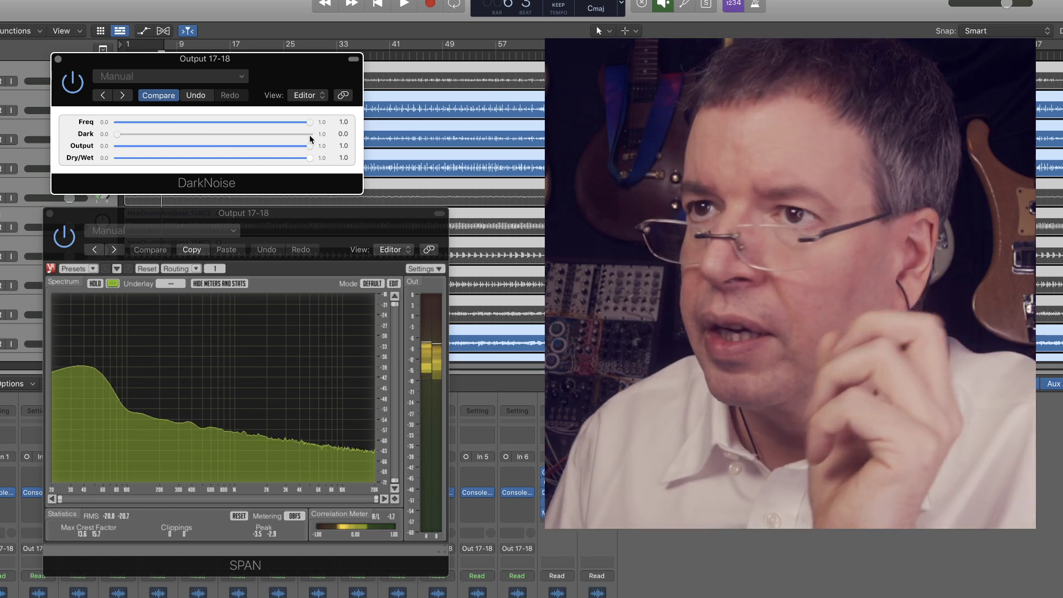
{"action": "mouse_move", "coordinate": [312, 123]}
{"action": "left_mouse_down"}
{"action": "mouse_move", "coordinate": [116, 131]}
{"action": "mouse_move", "coordinate": [115, 121]}
{"action": "mouse_move", "coordinate": [317, 124]}
{"action": "left_mouse_up"}
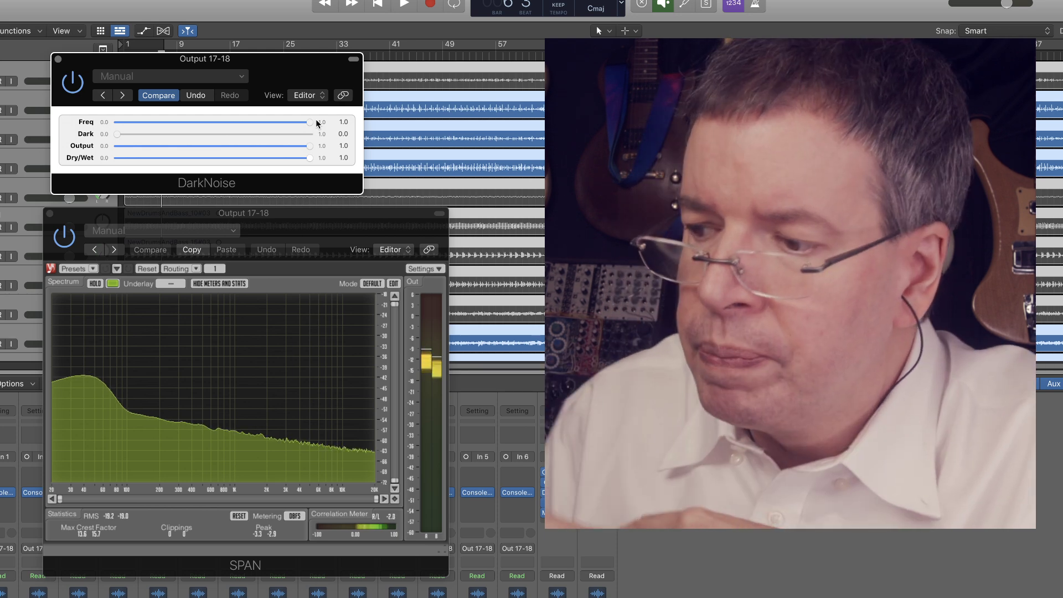
{"action": "left_click_drag", "start_coordinate": [311, 122], "coordinate": [184, 123]}
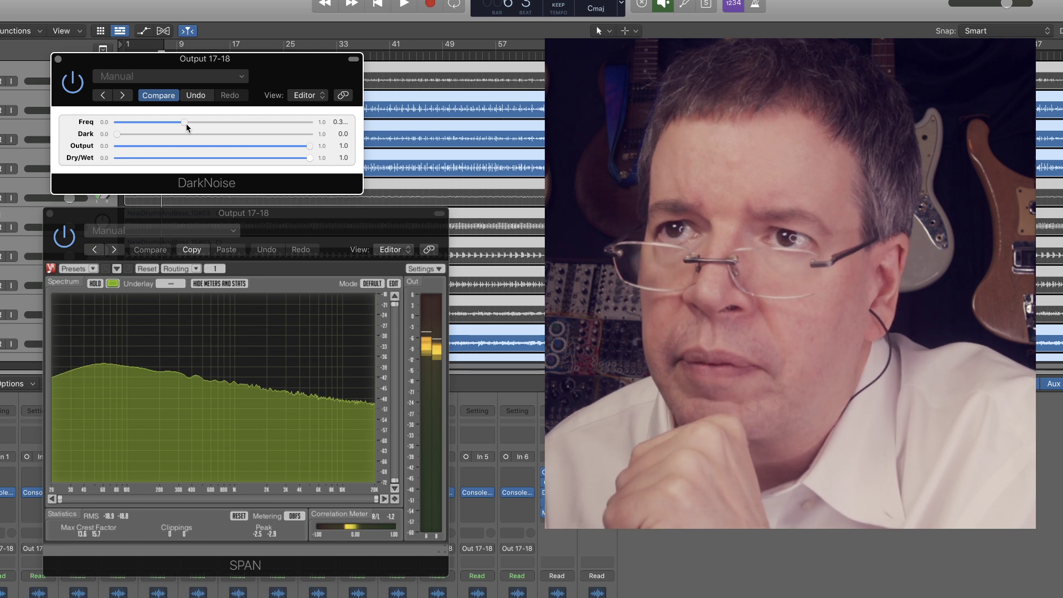
- Lower DarkNoise's Output to 0.407 and try Freq at 0.161 and at about 0.4
{"action": "left_click_drag", "start_coordinate": [309, 146], "coordinate": [198, 148]}
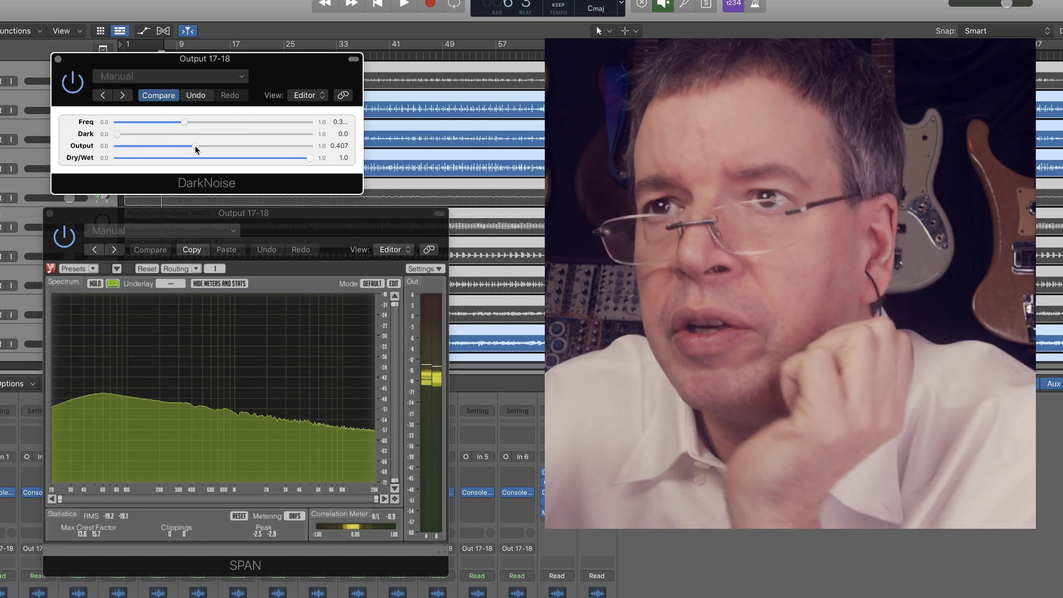
{"action": "left_click_drag", "start_coordinate": [186, 124], "coordinate": [148, 125]}
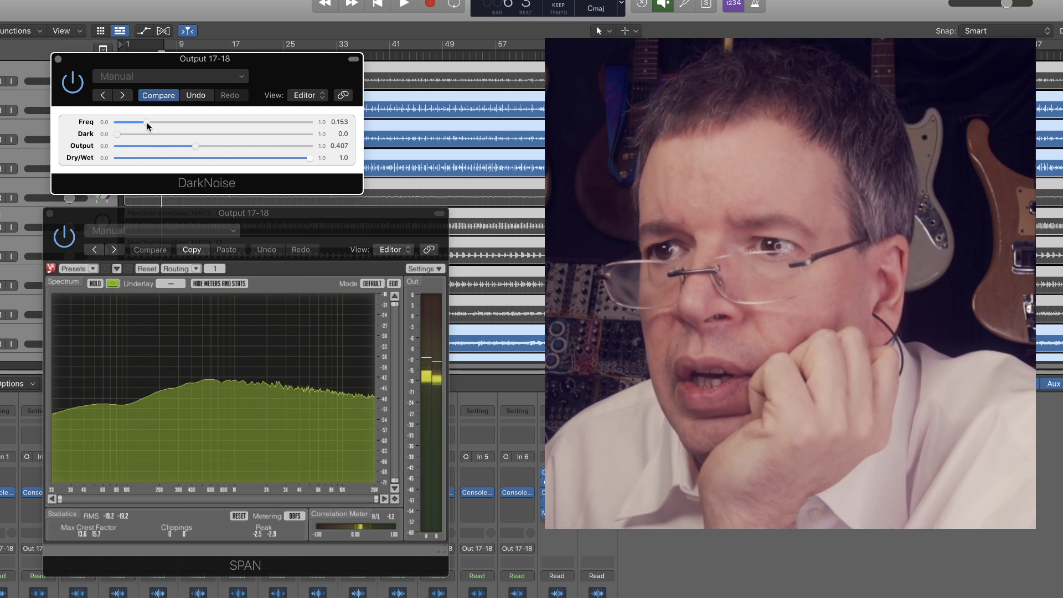
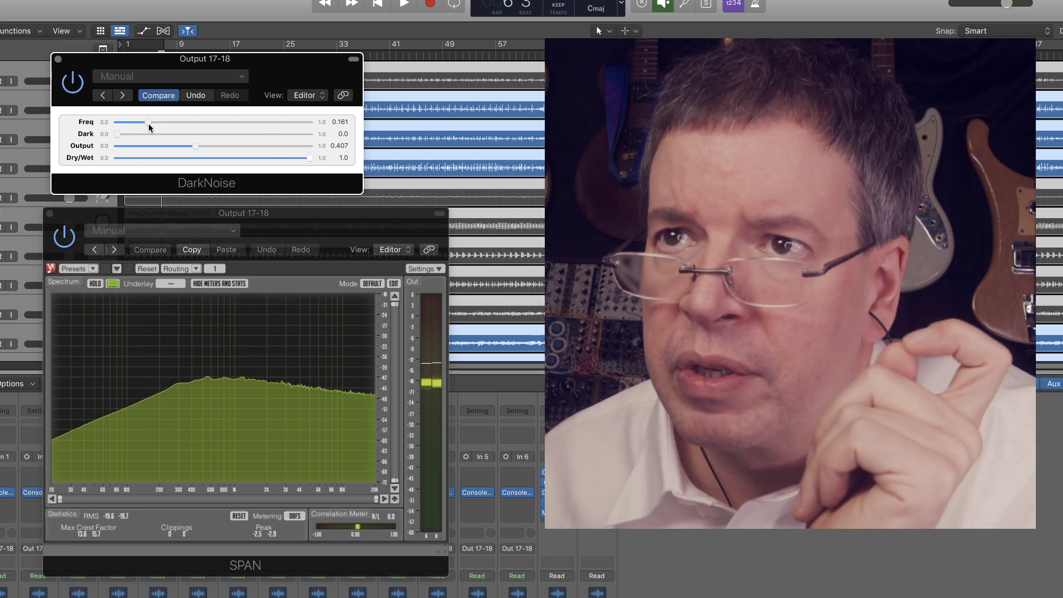
{"action": "left_click_drag", "start_coordinate": [154, 125], "coordinate": [208, 126]}
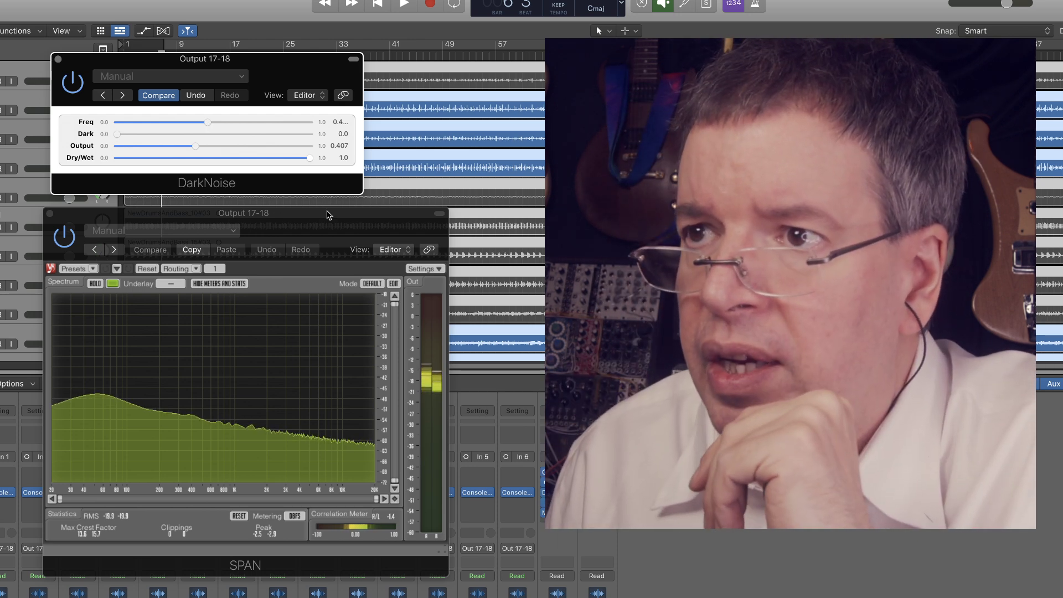
- Extend the SPAN analyzer's display range down to a lower limit of 1 Hz
{"action": "left_click", "coordinate": [394, 283]}
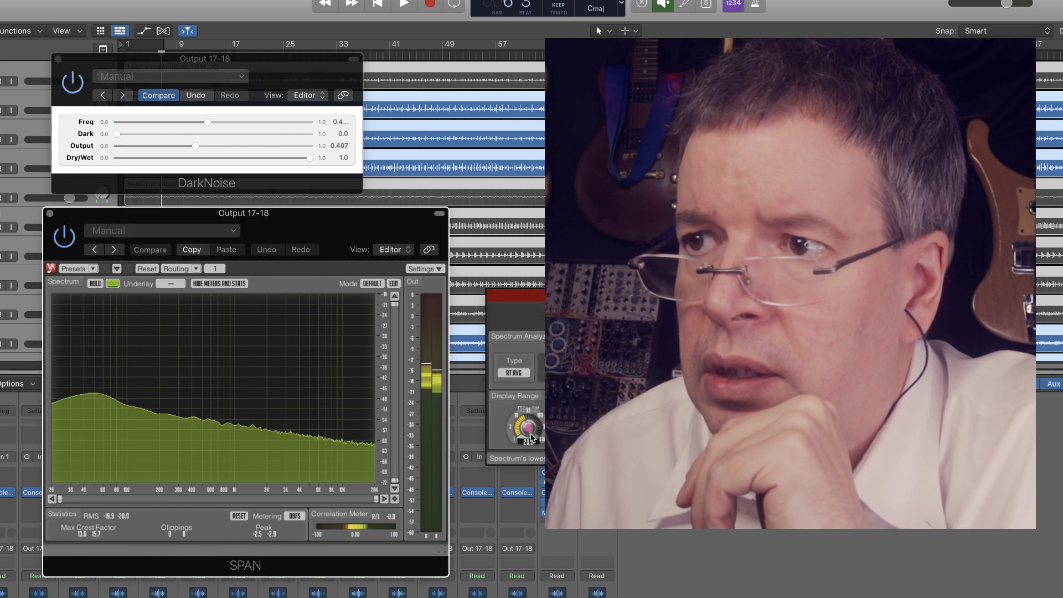
{"action": "left_click_drag", "start_coordinate": [527, 426], "coordinate": [527, 436]}
{"action": "key", "text": "Escape"}
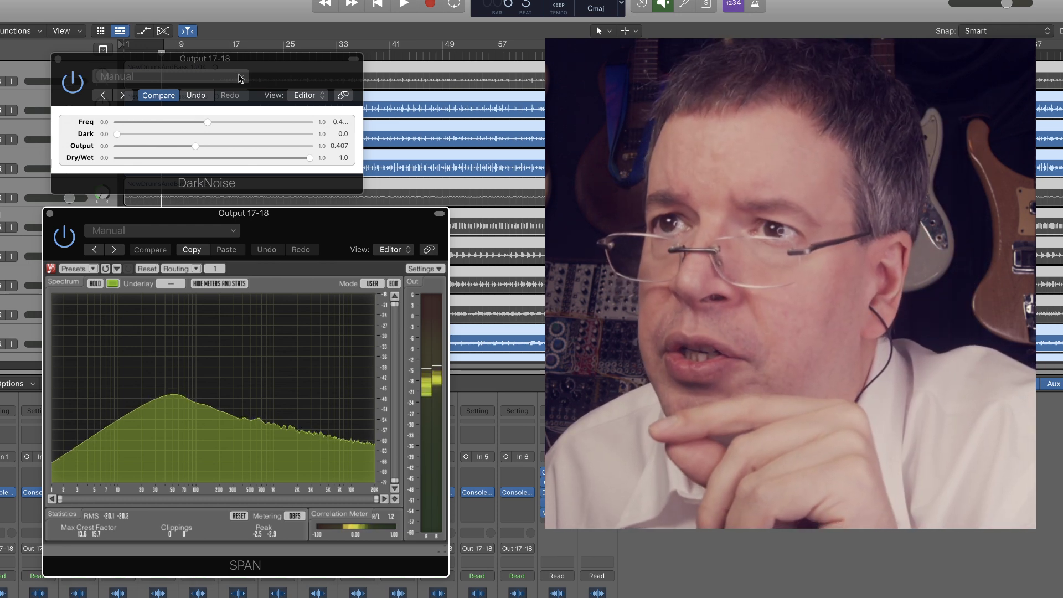
- Try Freq at 1.0 and 0.519, and cut Output to 0.0 before restoring it to 1.0
{"action": "left_click_drag", "start_coordinate": [208, 124], "coordinate": [292, 124]}
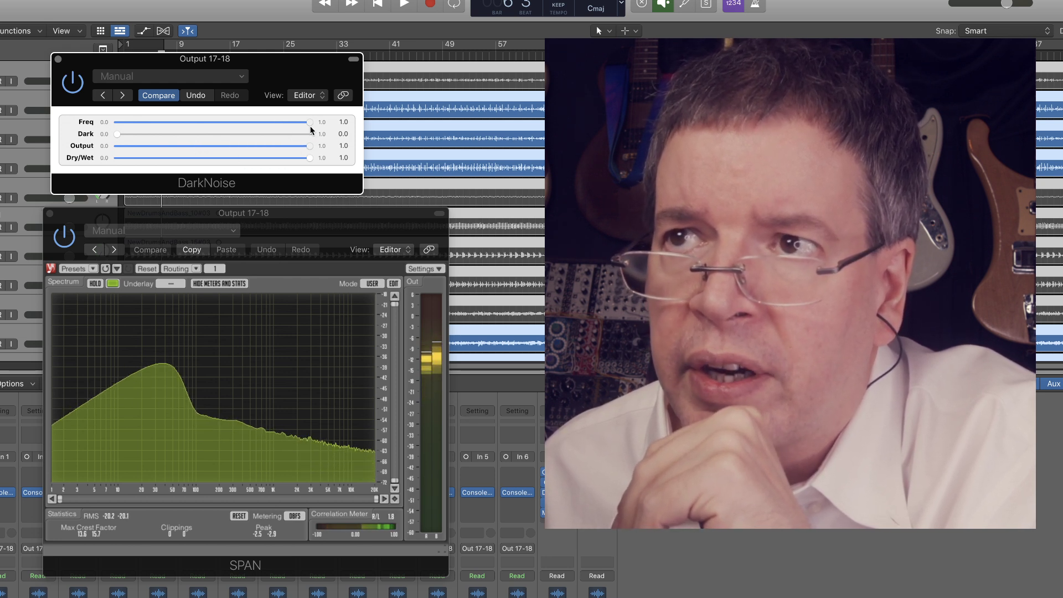
{"action": "left_click_drag", "start_coordinate": [307, 120], "coordinate": [217, 123]}
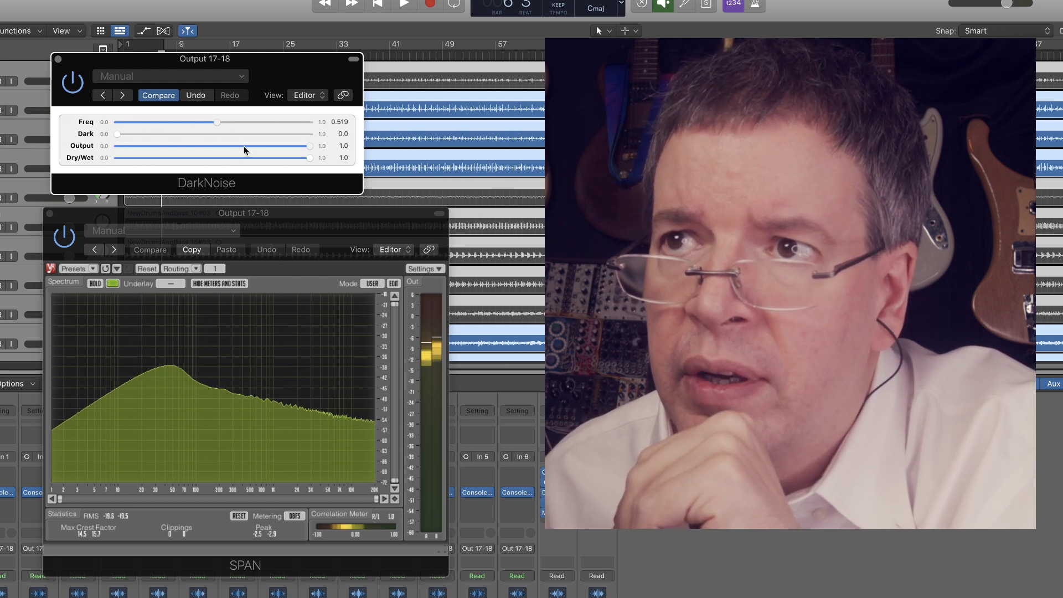
{"action": "left_click_drag", "start_coordinate": [302, 146], "coordinate": [84, 141]}
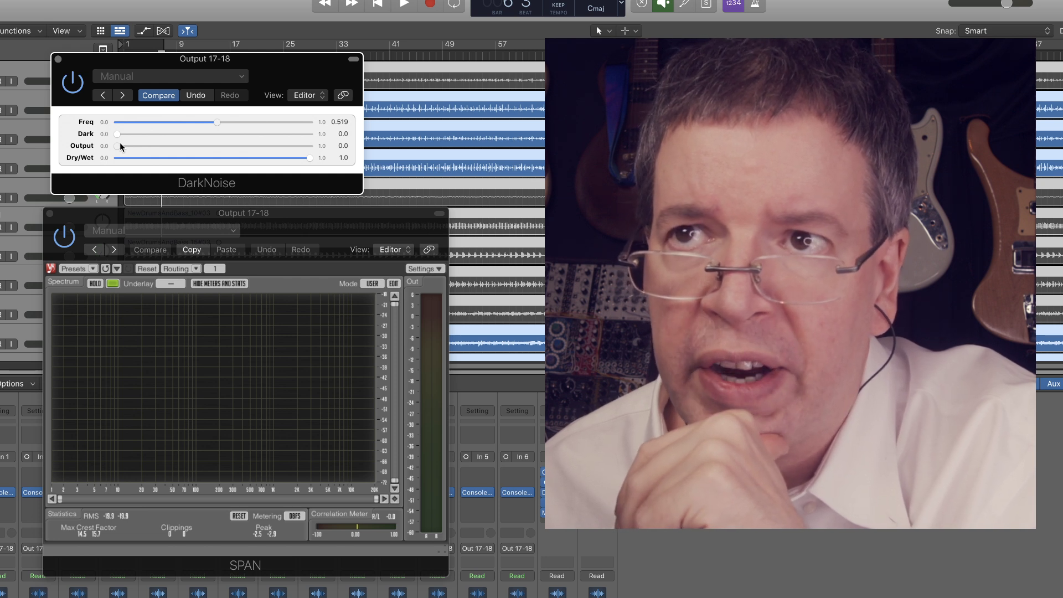
{"action": "left_click_drag", "start_coordinate": [120, 144], "coordinate": [288, 148]}
- Raise Dark to 1.0 and sweep Freq from 0.997 down through 0.176 and 0.097, finishing at 1.0
{"action": "left_click_drag", "start_coordinate": [116, 134], "coordinate": [326, 154]}
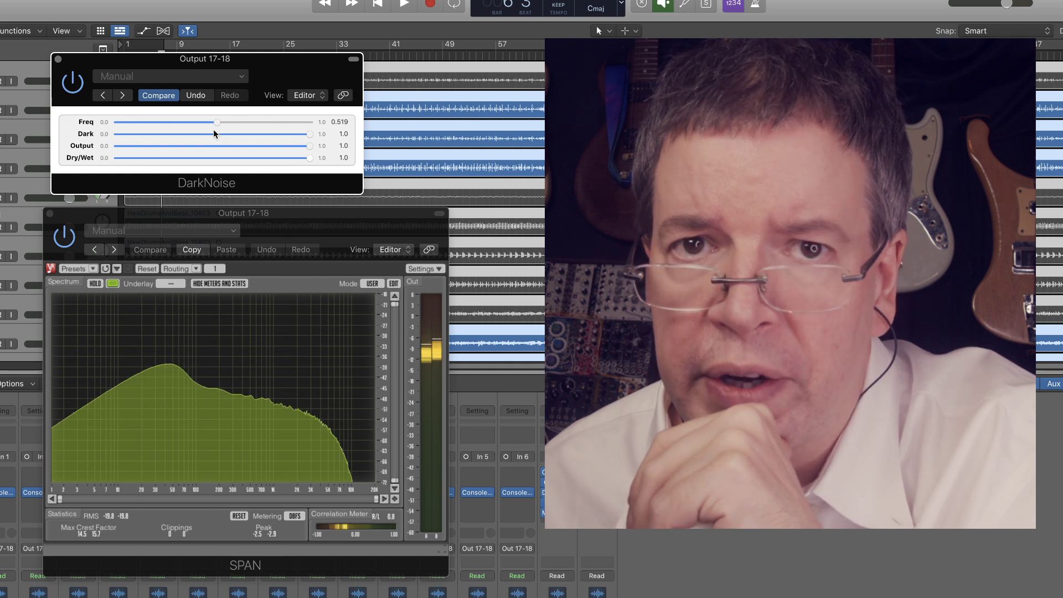
{"action": "left_click_drag", "start_coordinate": [217, 121], "coordinate": [307, 121]}
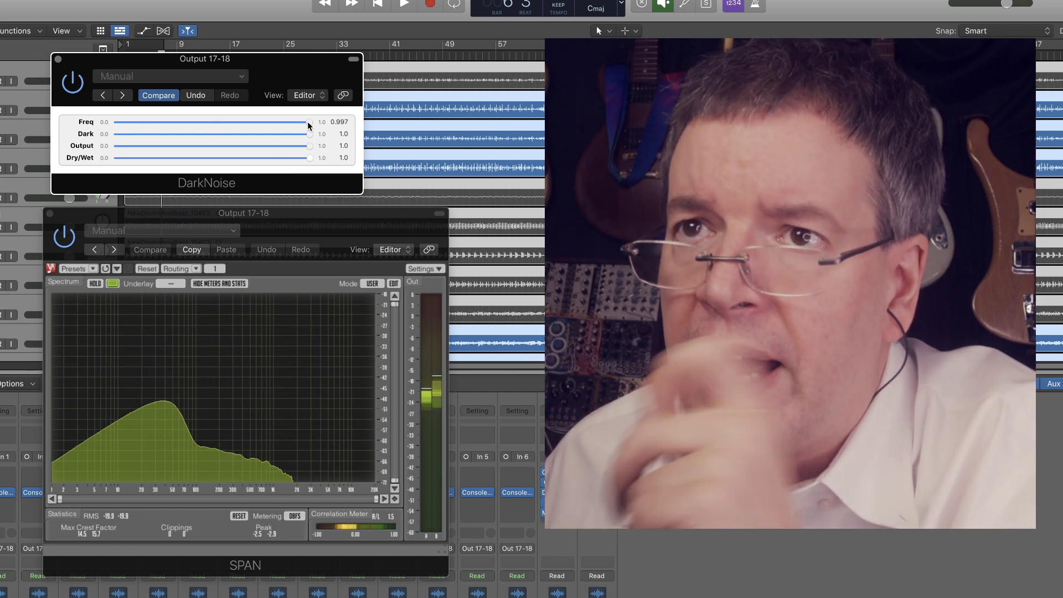
{"action": "left_click_drag", "start_coordinate": [307, 121], "coordinate": [213, 122]}
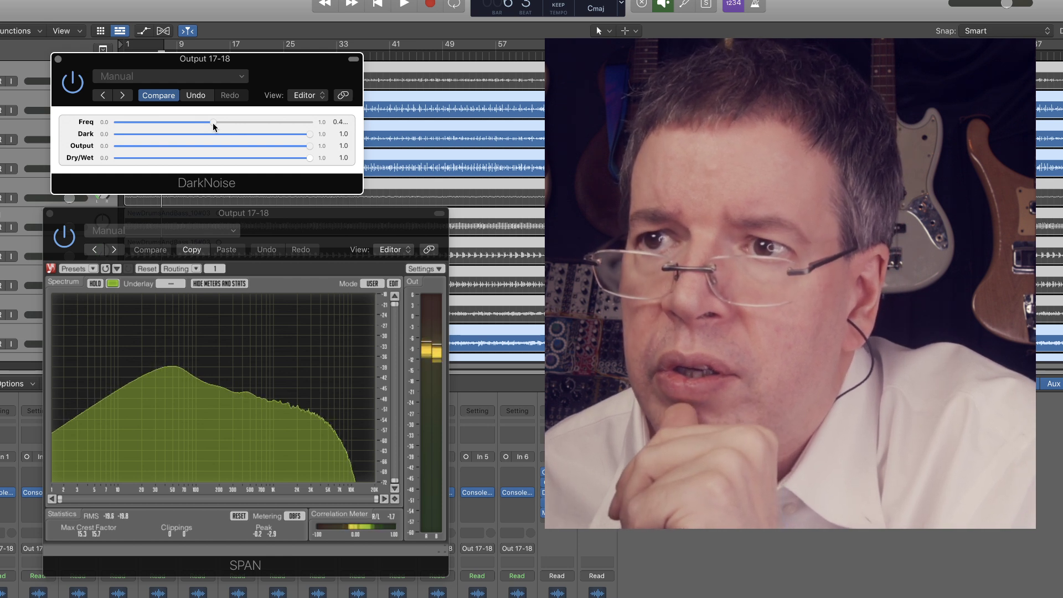
{"action": "left_click_drag", "start_coordinate": [213, 122], "coordinate": [151, 134]}
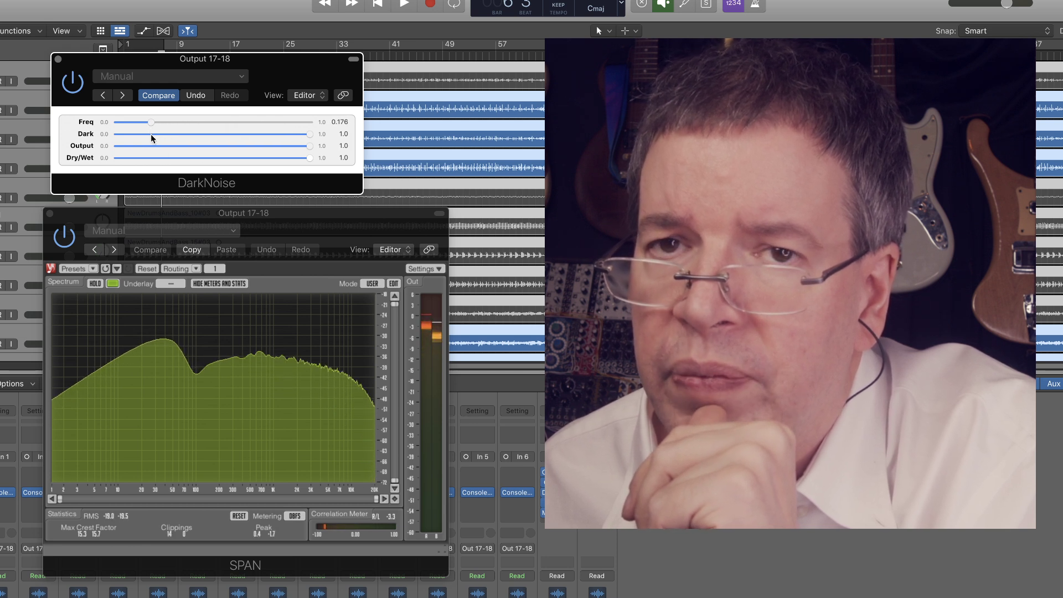
{"action": "left_click_drag", "start_coordinate": [151, 122], "coordinate": [135, 121]}
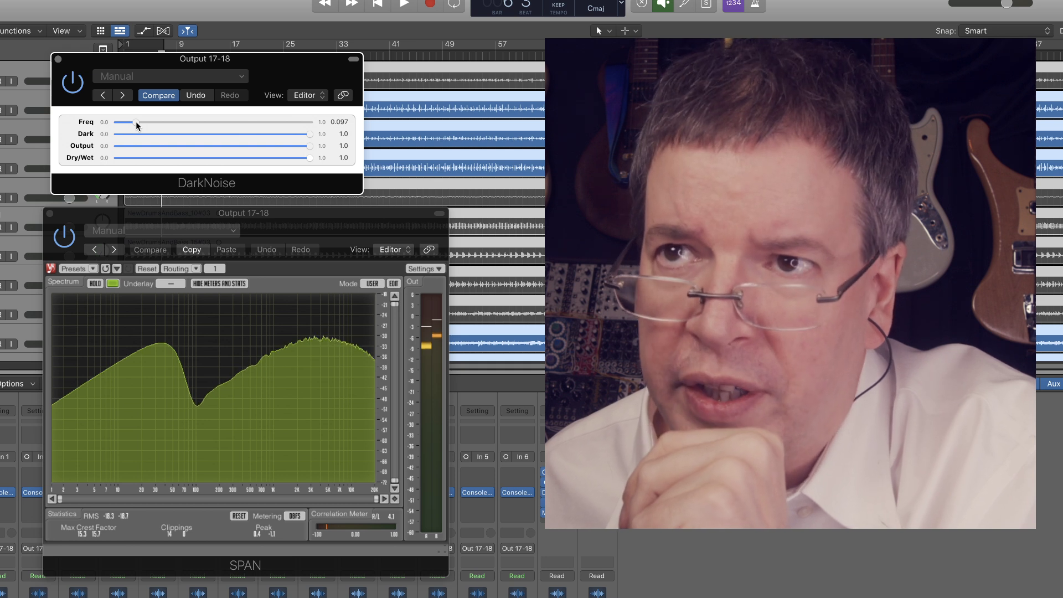
{"action": "left_click_drag", "start_coordinate": [125, 122], "coordinate": [268, 123]}
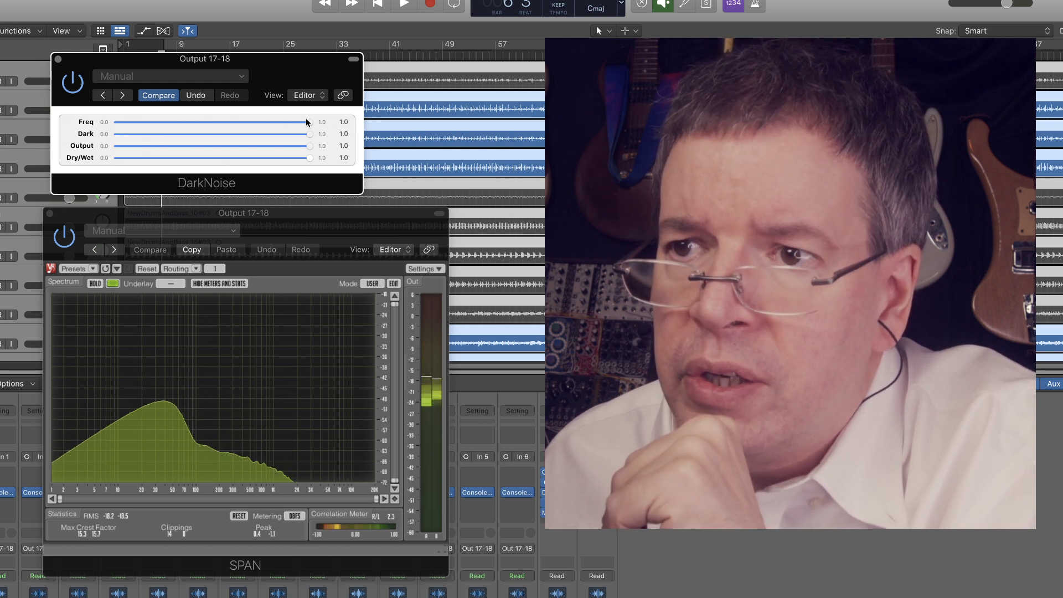
- With Dark at full, lower Freq to 0.744 and 0.718 and raise it to 0.922
{"action": "left_click_drag", "start_coordinate": [306, 118], "coordinate": [267, 120]}
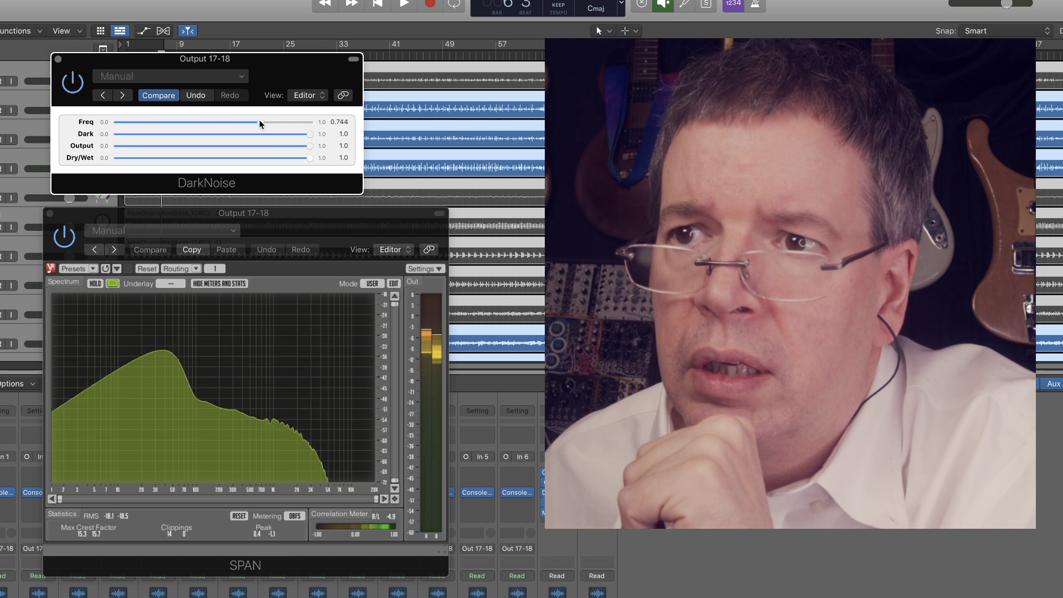
{"action": "left_click_drag", "start_coordinate": [257, 121], "coordinate": [251, 120]}
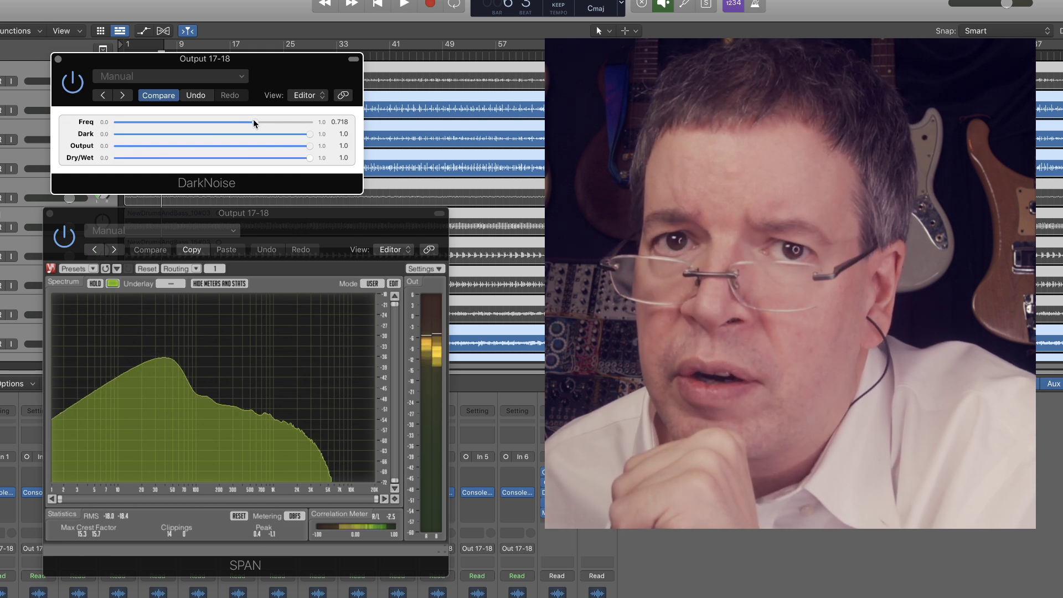
{"action": "left_click_drag", "start_coordinate": [253, 122], "coordinate": [294, 125]}
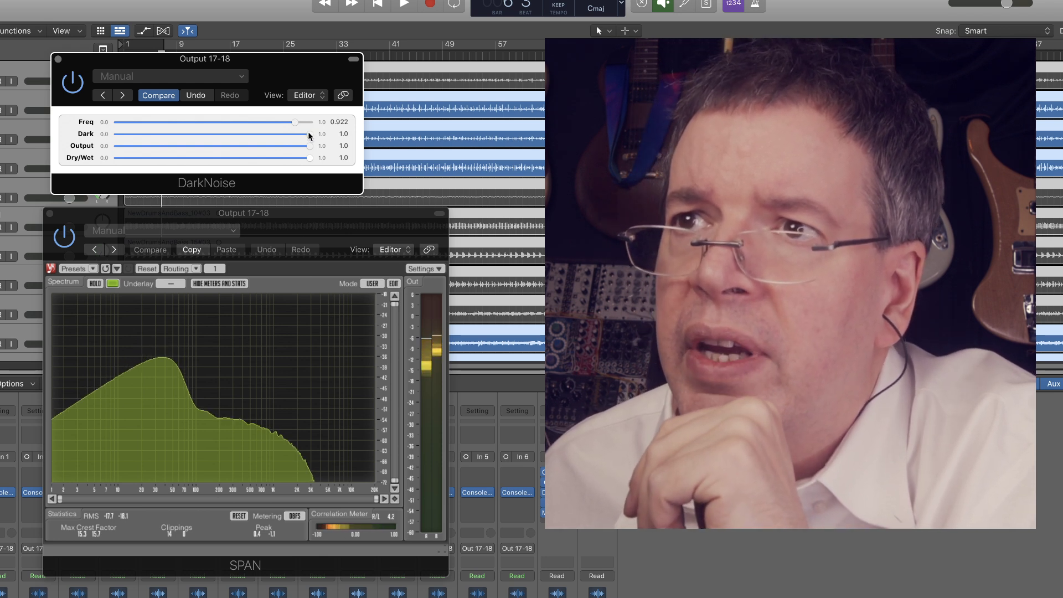
- Try Dark at 0.687 and 0.887 with Freq near 0.951, and settle on Freq 0.766 with Dark 0.387
{"action": "left_click_drag", "start_coordinate": [308, 132], "coordinate": [251, 133]}
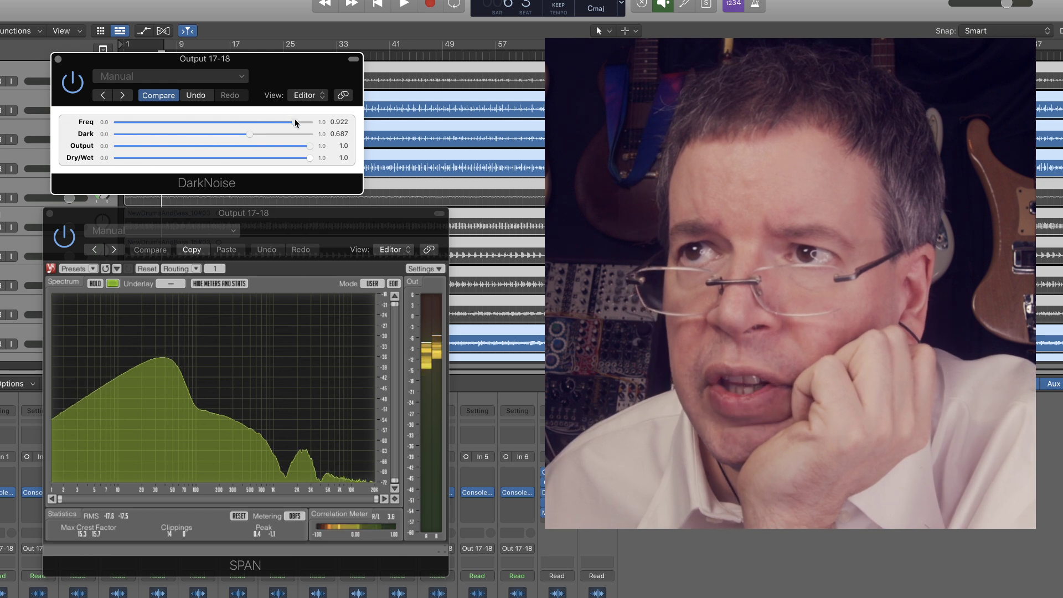
{"action": "mouse_move", "coordinate": [291, 120]}
{"action": "left_mouse_down"}
{"action": "mouse_move", "coordinate": [190, 121]}
{"action": "mouse_move", "coordinate": [299, 123]}
{"action": "mouse_move", "coordinate": [273, 122]}
{"action": "mouse_move", "coordinate": [269, 135]}
{"action": "mouse_move", "coordinate": [296, 123]}
{"action": "mouse_move", "coordinate": [222, 120]}
{"action": "mouse_move", "coordinate": [299, 123]}
{"action": "left_mouse_up"}
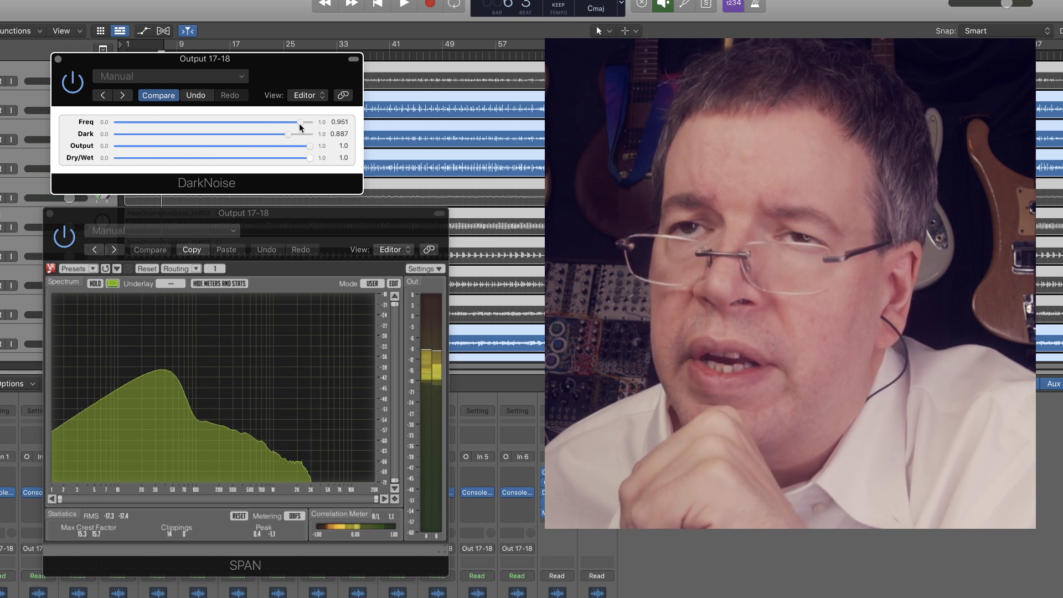
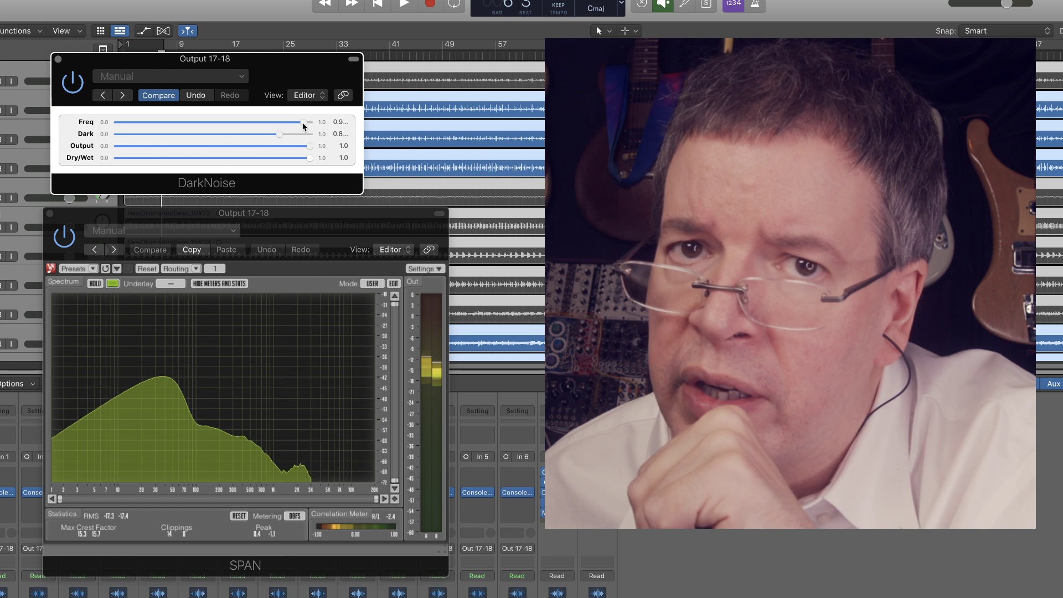
{"action": "left_click_drag", "start_coordinate": [303, 123], "coordinate": [264, 133]}
{"action": "left_click", "coordinate": [164, 133]}
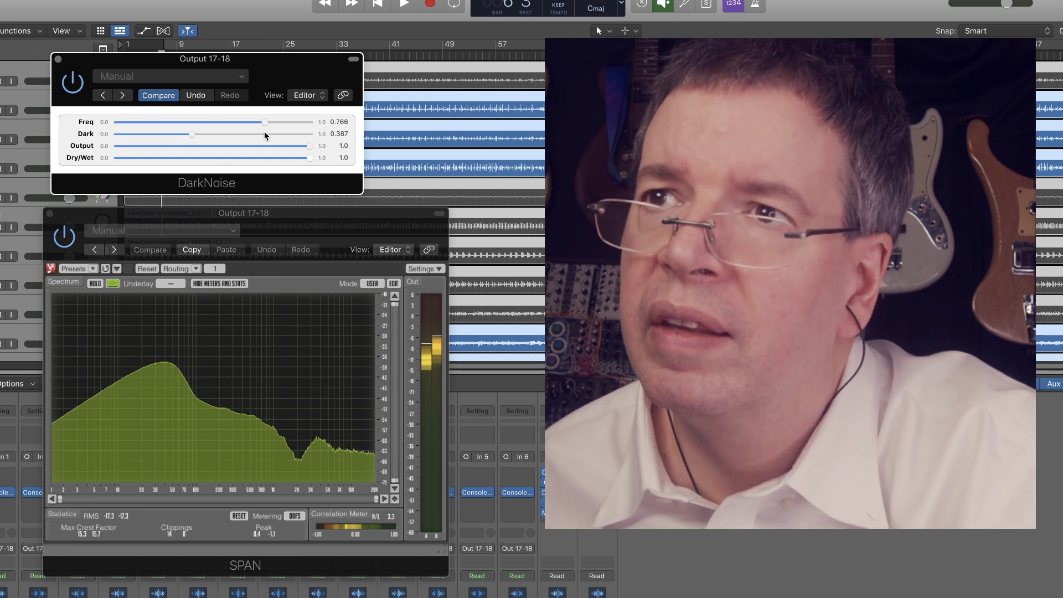
- Raise Freq to 0.921, reduce Dark to 0.321, and bring Freq down through 0.723 to about 0.6
{"action": "mouse_move", "coordinate": [264, 131]}
{"action": "left_mouse_down"}
{"action": "mouse_move", "coordinate": [297, 118]}
{"action": "mouse_move", "coordinate": [250, 118]}
{"action": "left_mouse_up"}
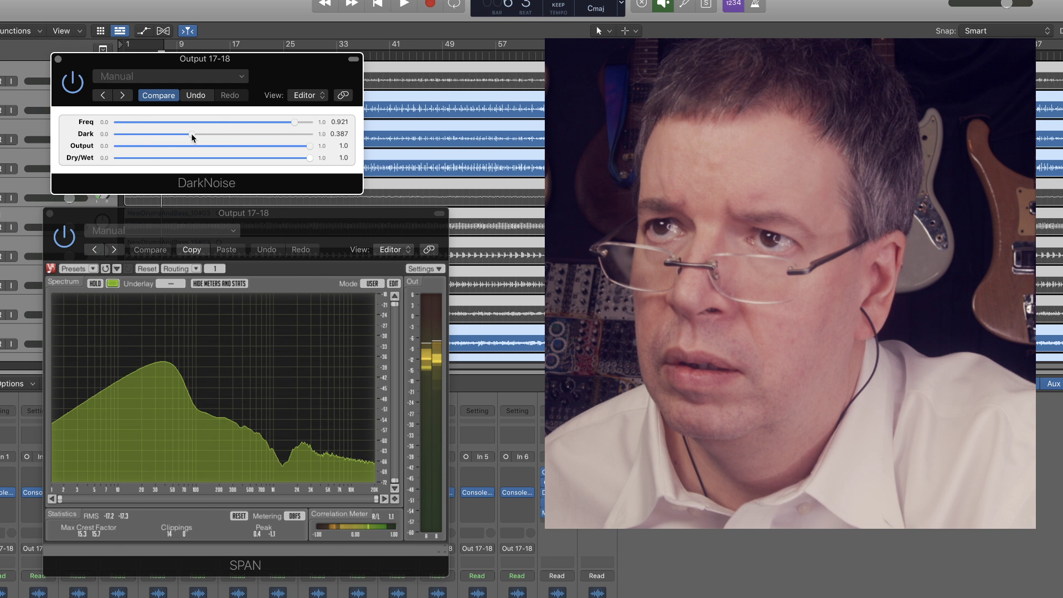
{"action": "mouse_move", "coordinate": [191, 134]}
{"action": "left_mouse_down"}
{"action": "mouse_move", "coordinate": [170, 139]}
{"action": "mouse_move", "coordinate": [178, 134]}
{"action": "left_mouse_up"}
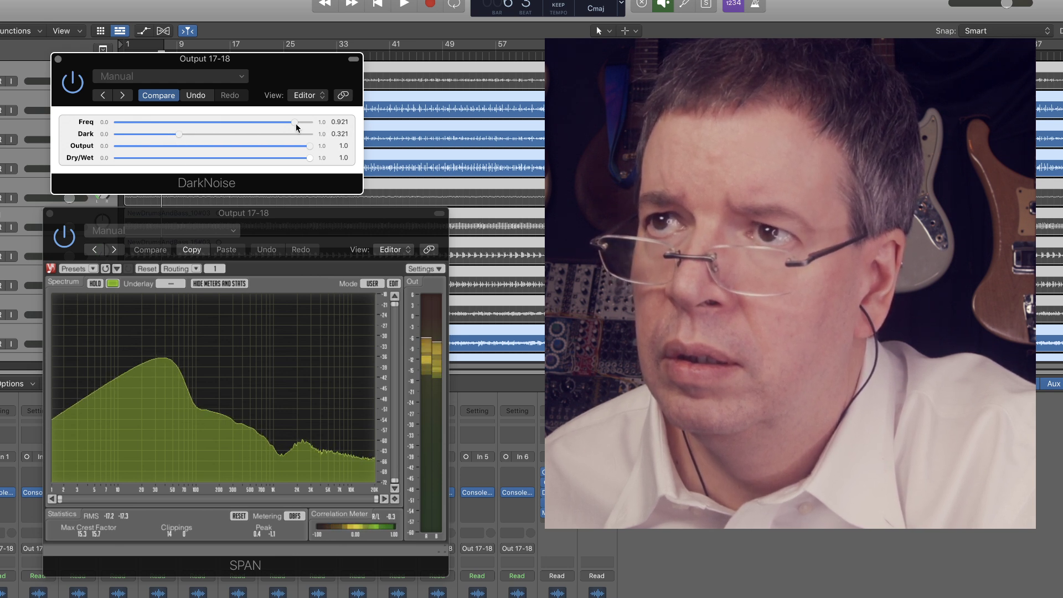
{"action": "left_click_drag", "start_coordinate": [296, 123], "coordinate": [288, 123]}
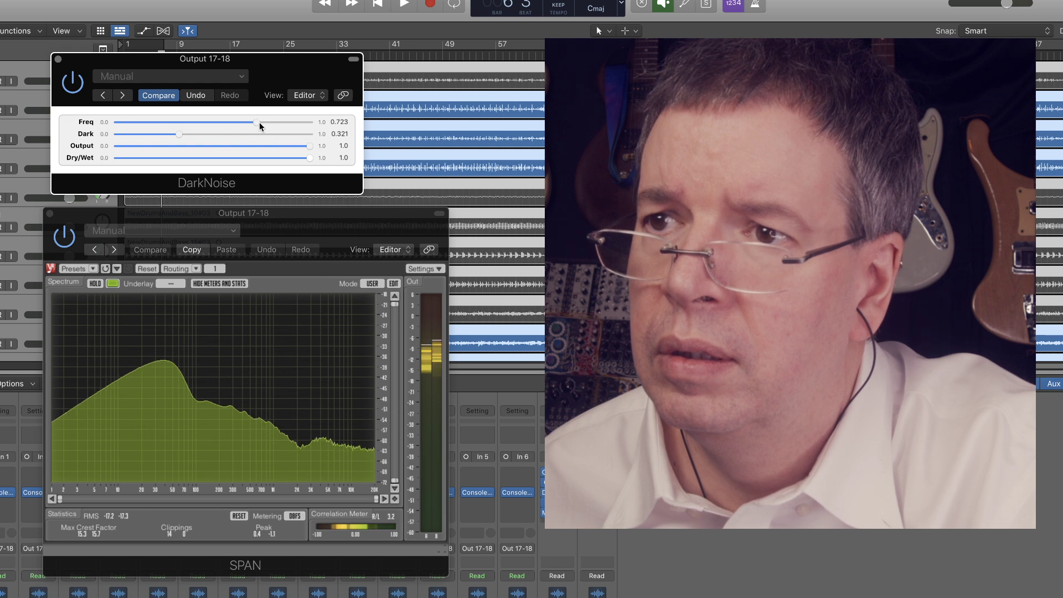
{"action": "left_click_drag", "start_coordinate": [298, 126], "coordinate": [254, 128]}
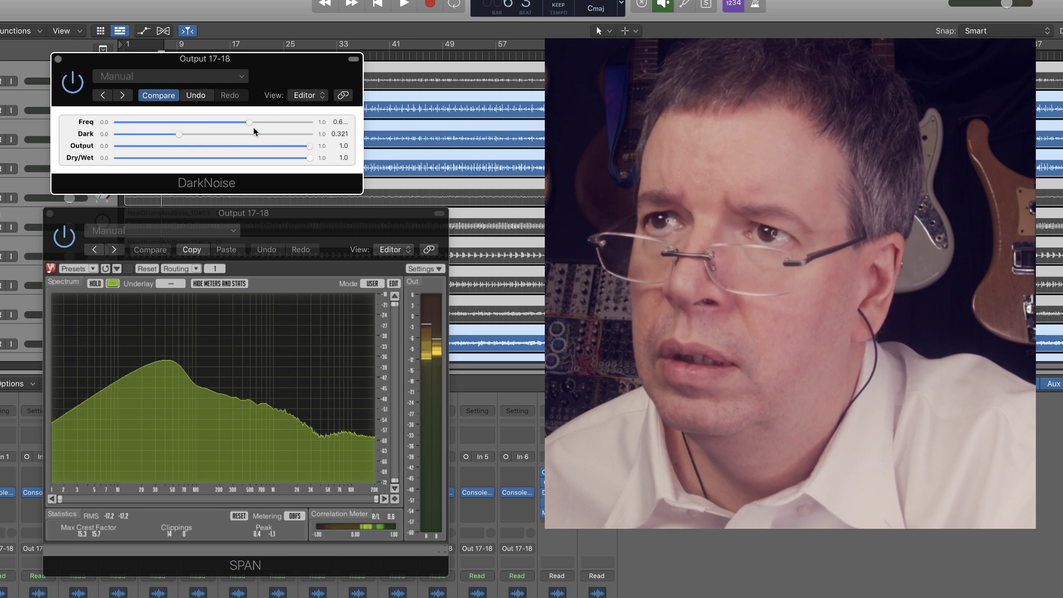
- Try Dark at 0.746 with Freq 0.52 and at 0.895 with Freq 1.0, and reset Dark to 0.0
{"action": "left_click_drag", "start_coordinate": [180, 135], "coordinate": [207, 135]}
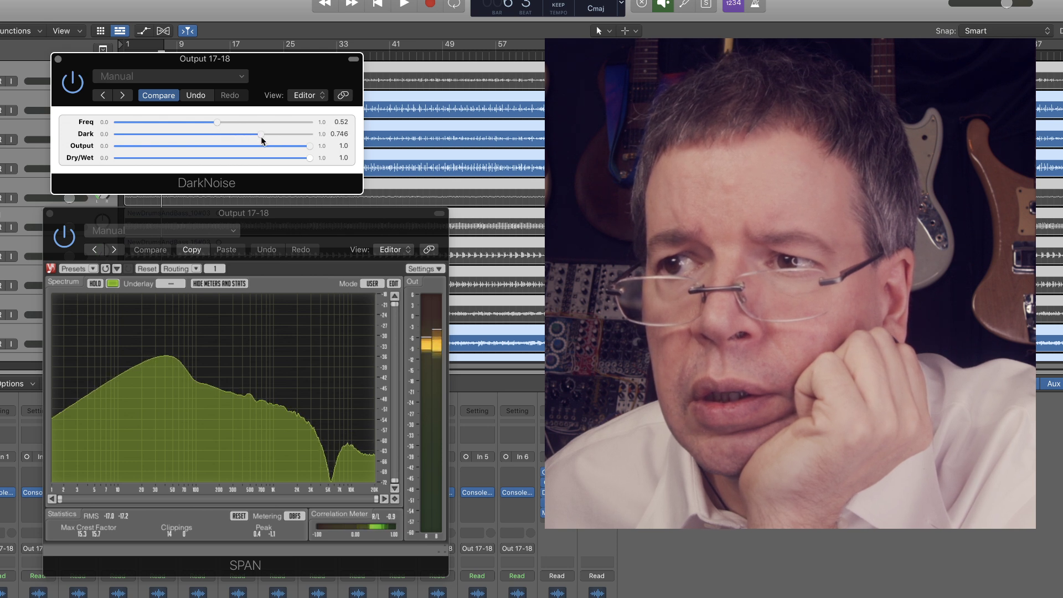
{"action": "left_click_drag", "start_coordinate": [261, 136], "coordinate": [284, 132]}
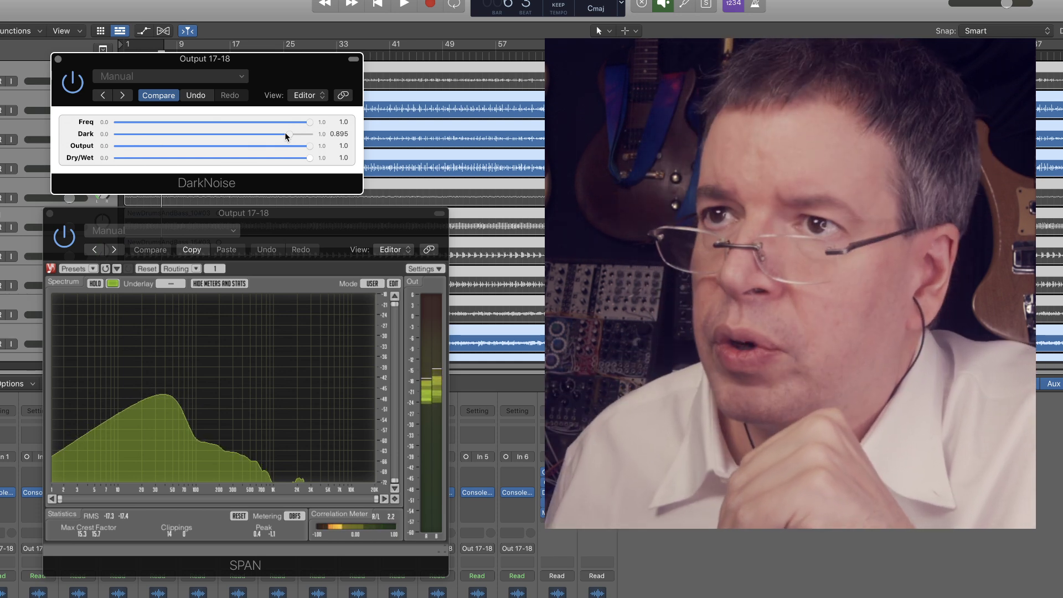
{"action": "left_click_drag", "start_coordinate": [284, 132], "coordinate": [31, 145]}
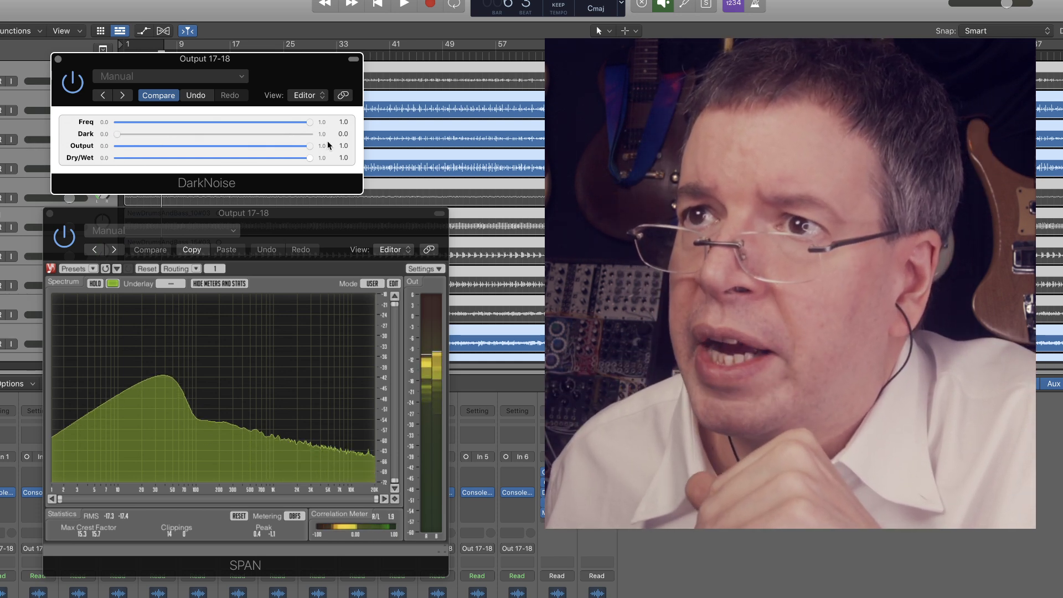
- Reduce DarkNoise's Output to 0.274 and sweep Freq, passing 0.95 and ending at 0.432
{"action": "left_click_drag", "start_coordinate": [308, 122], "coordinate": [263, 122]}
{"action": "mouse_move", "coordinate": [198, 145]}
{"action": "left_mouse_down"}
{"action": "mouse_move", "coordinate": [181, 142]}
{"action": "mouse_move", "coordinate": [195, 145]}
{"action": "left_mouse_up"}
{"action": "left_click_drag", "start_coordinate": [261, 119], "coordinate": [306, 122]}
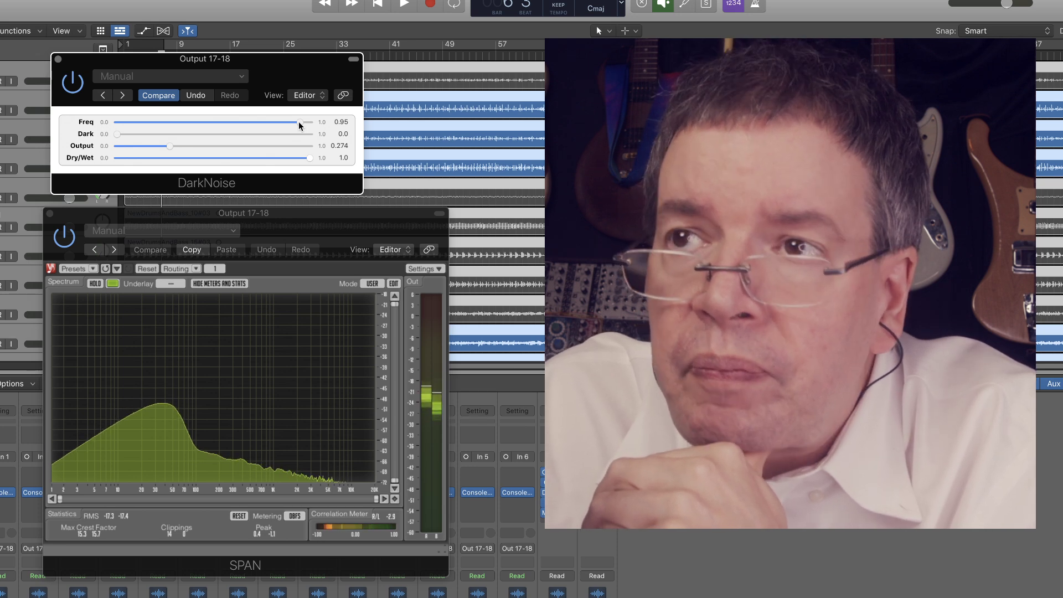
{"action": "left_click_drag", "start_coordinate": [298, 121], "coordinate": [199, 127]}
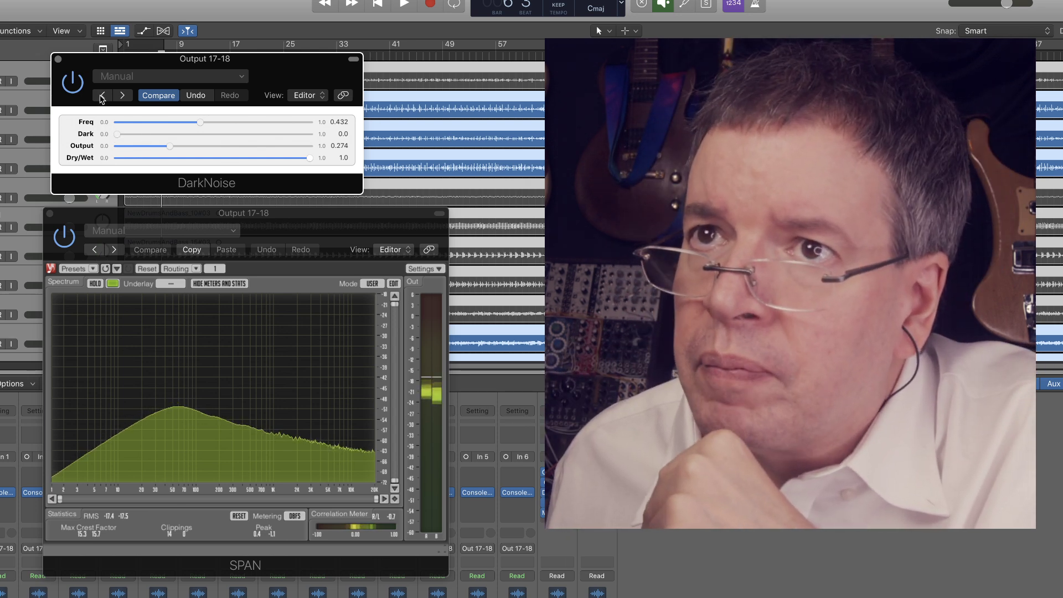
- Bypass the DarkNoise plug-in and switch to OBS Studio
{"action": "left_click", "coordinate": [79, 86]}
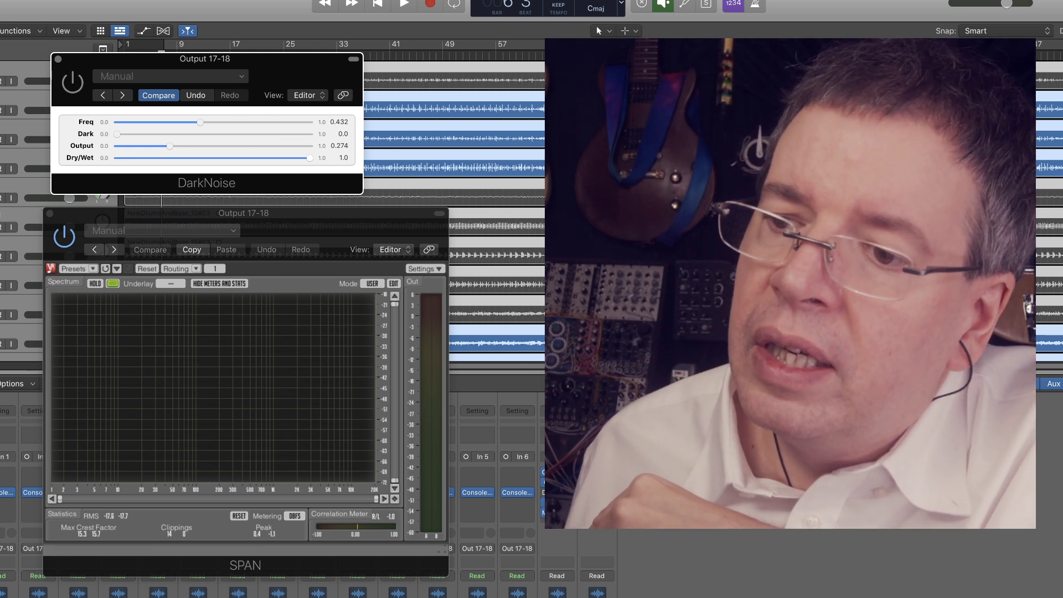
{"action": "key", "text": "super+Tab"}
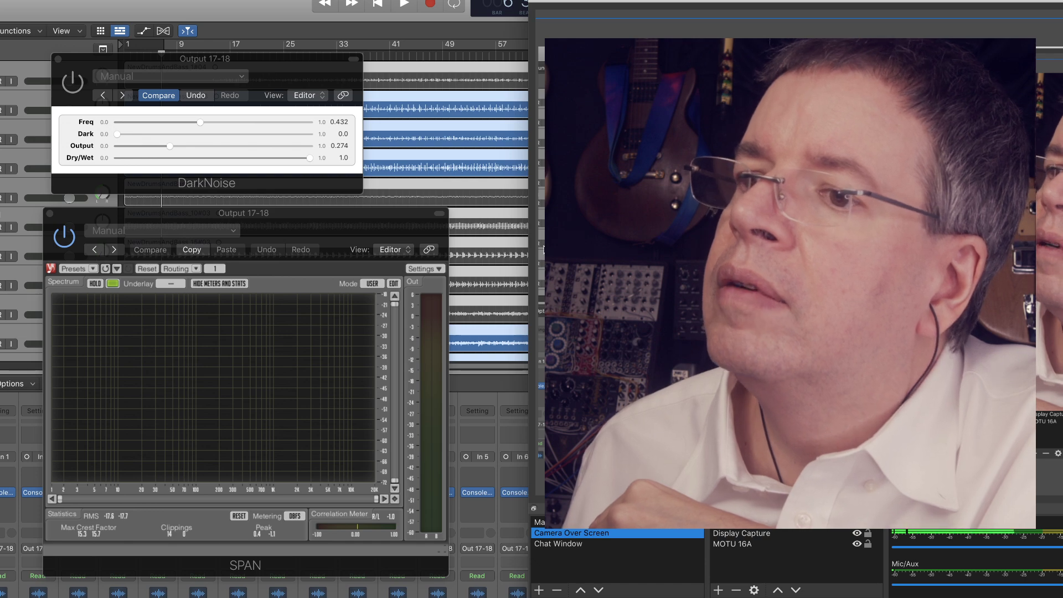